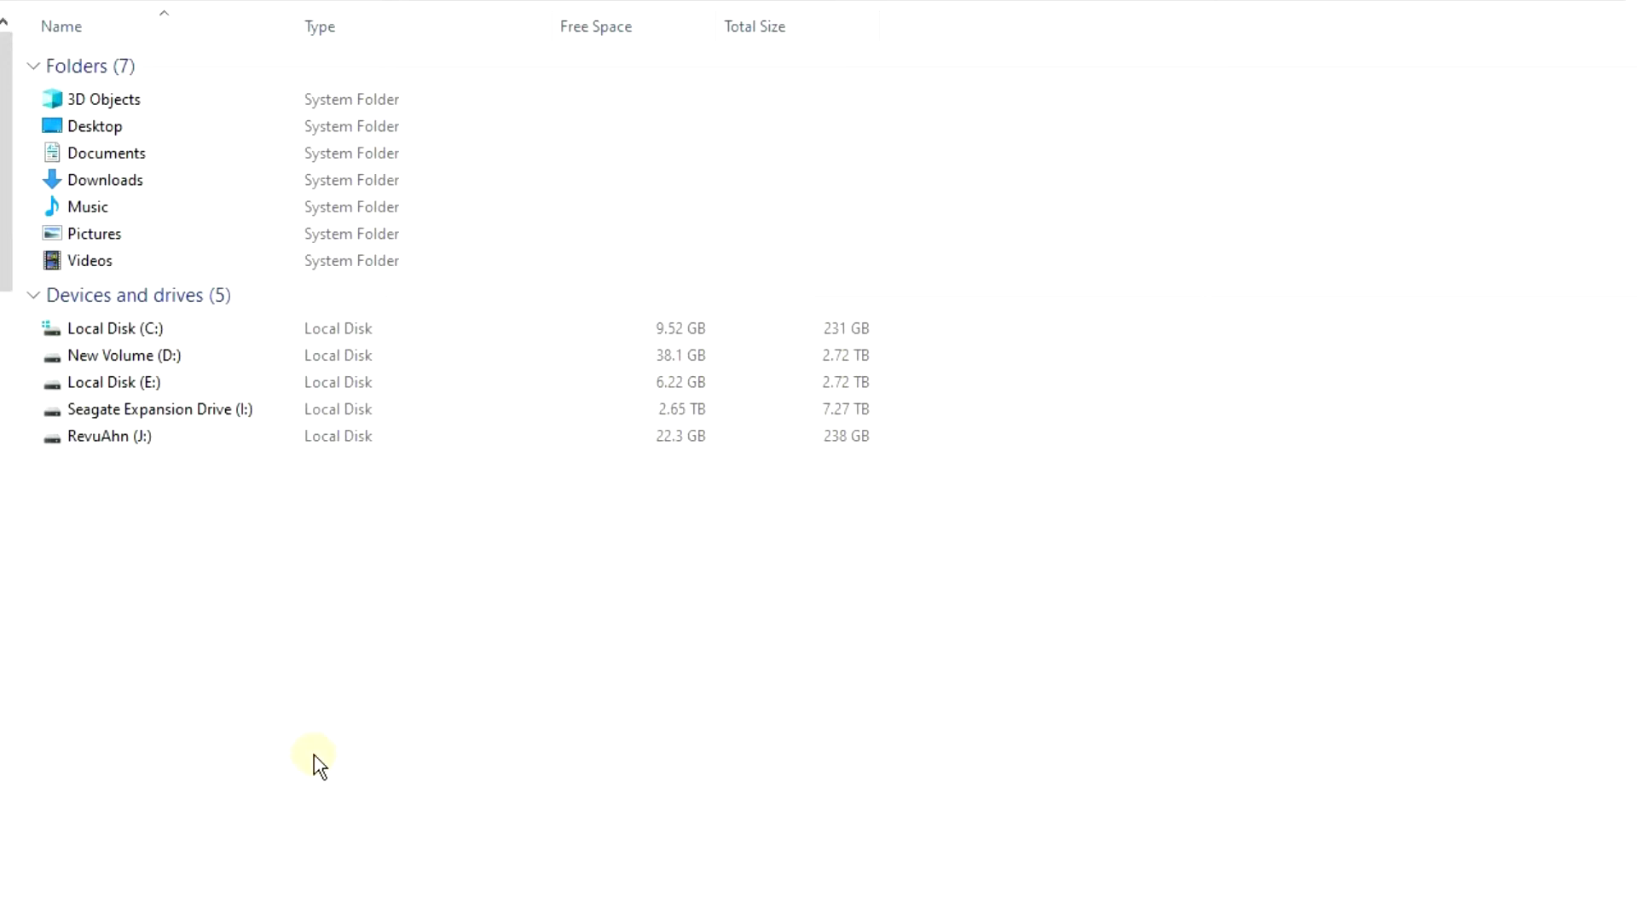
# Step: Browse into the RevuAhn (J:) drive and view the actions offered for the '4 dynamic openers' folder
pyautogui.doubleClick(106, 448)
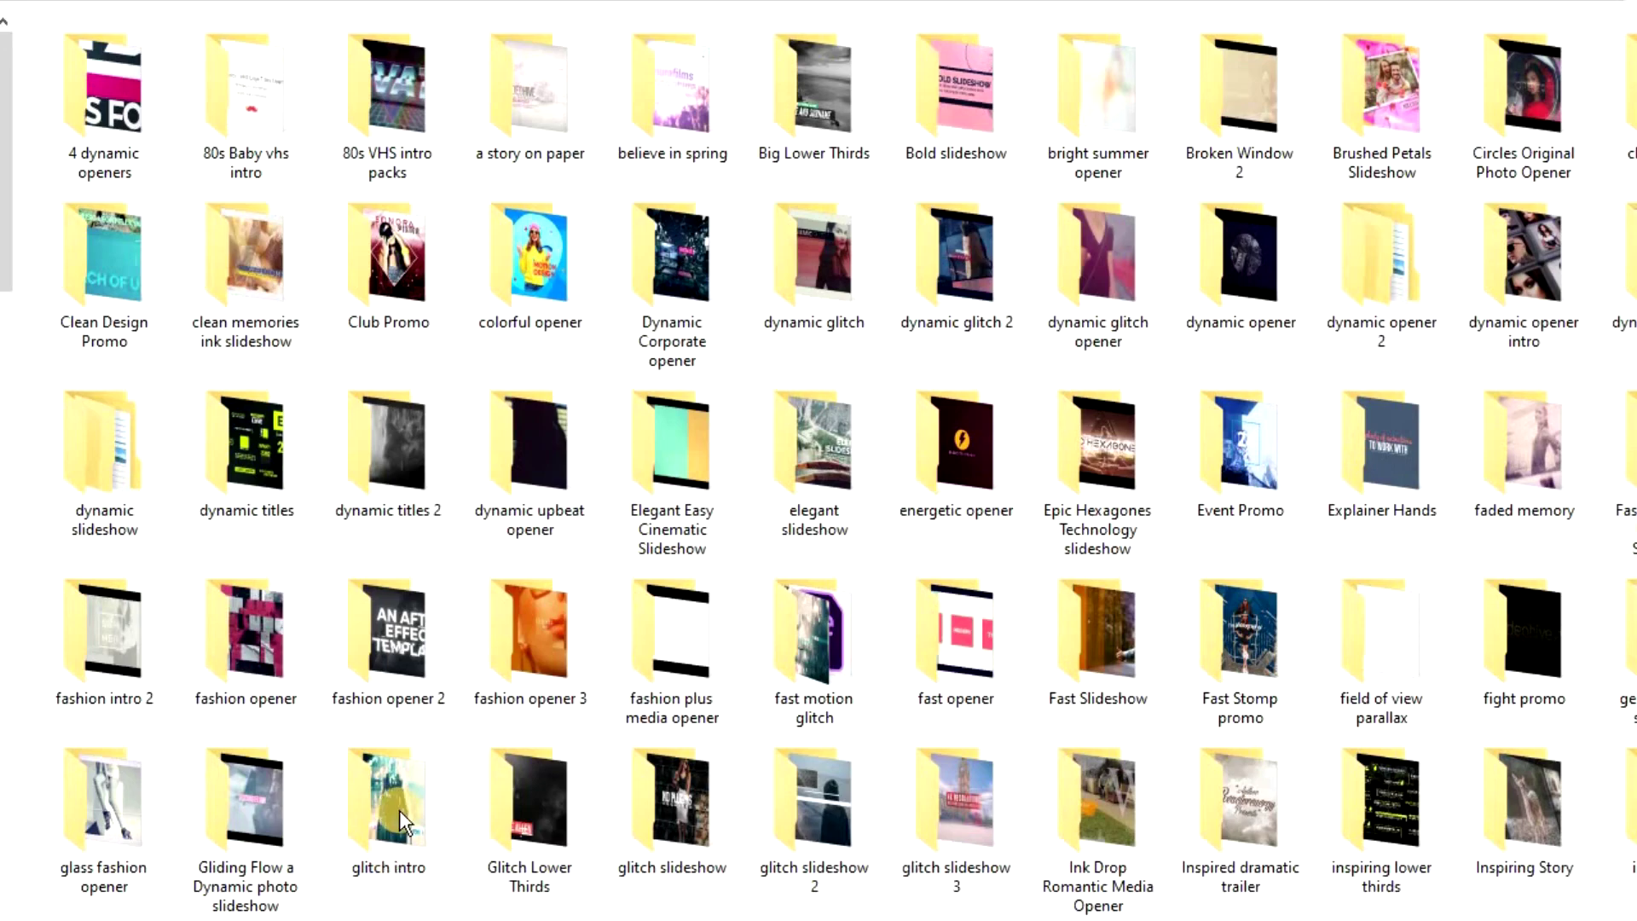
pyautogui.rightClick(90, 121)
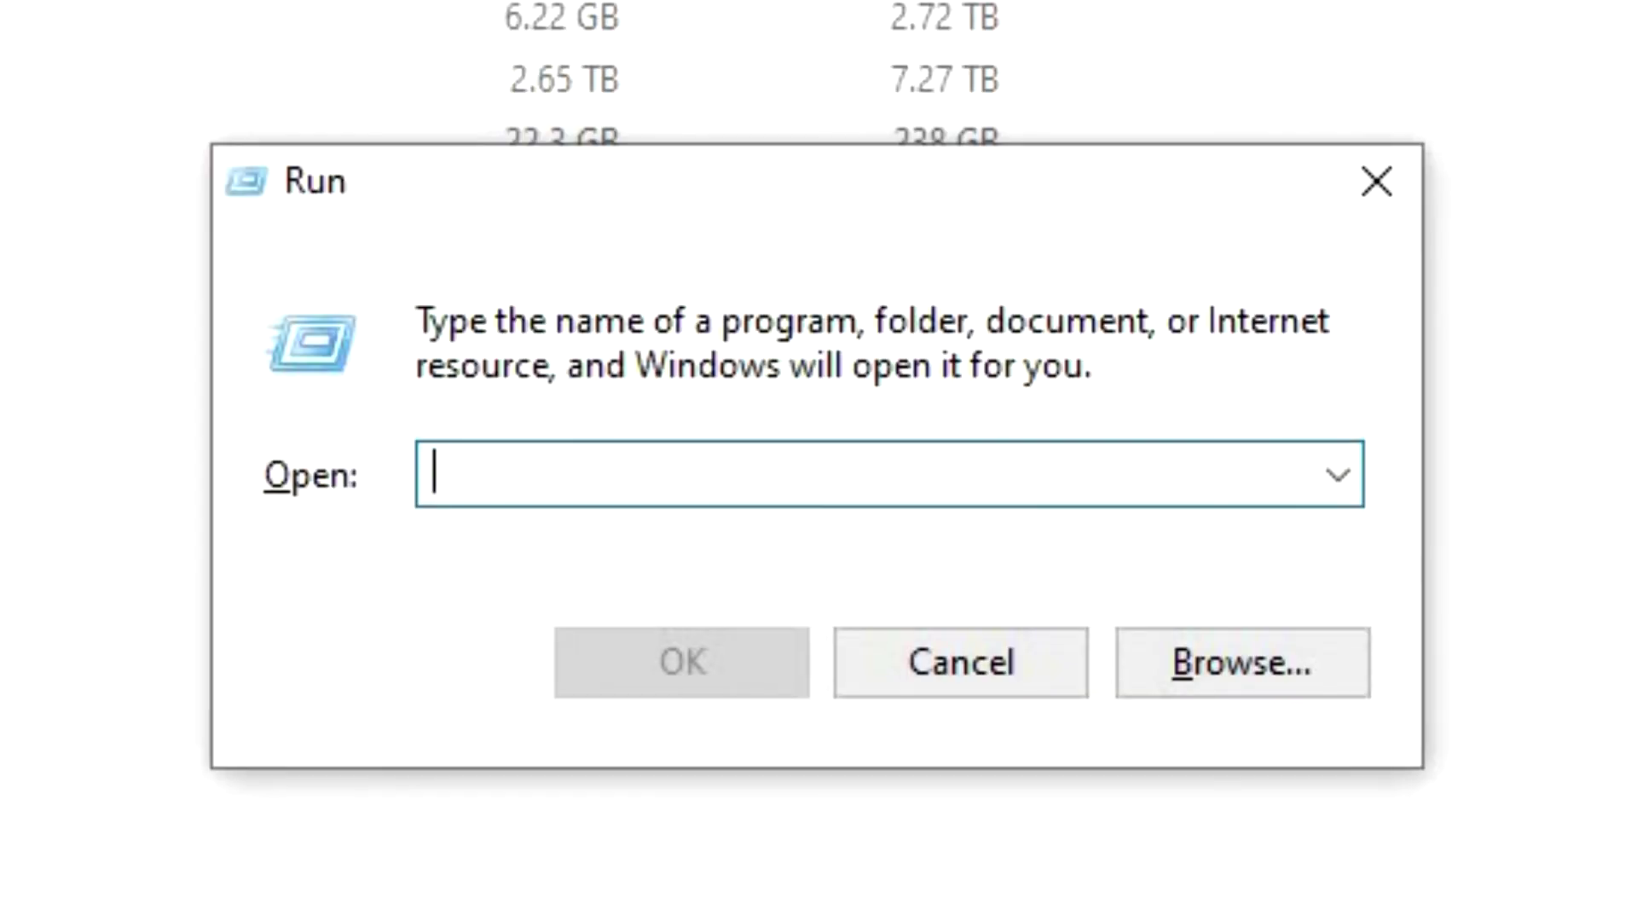
pyautogui.write('di')
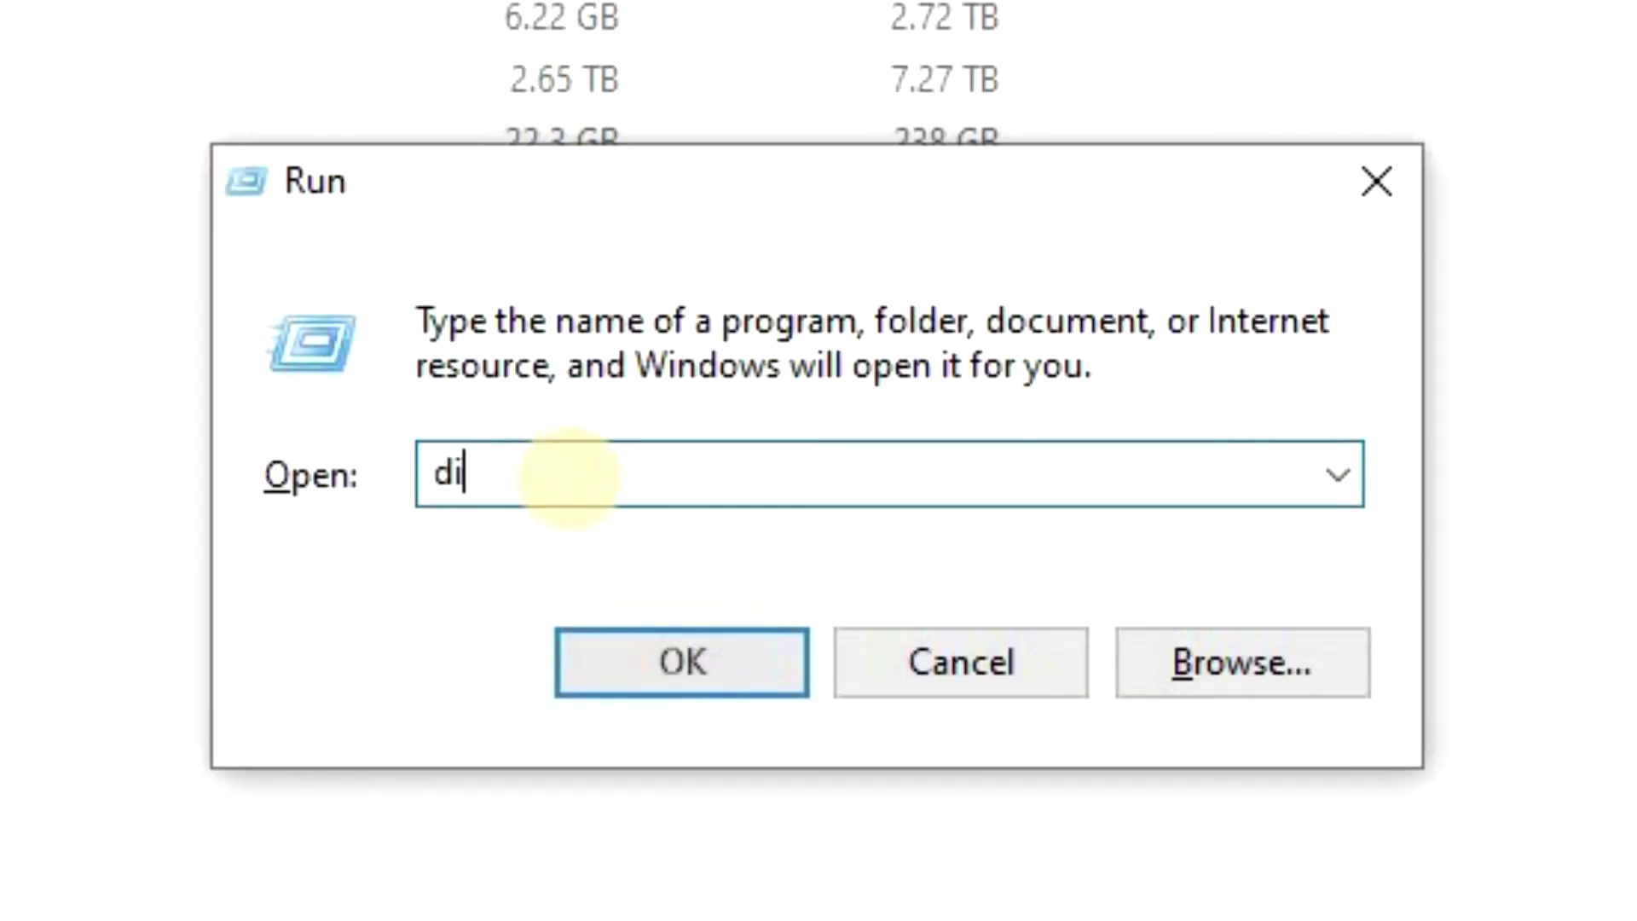
pyautogui.write('skpart')
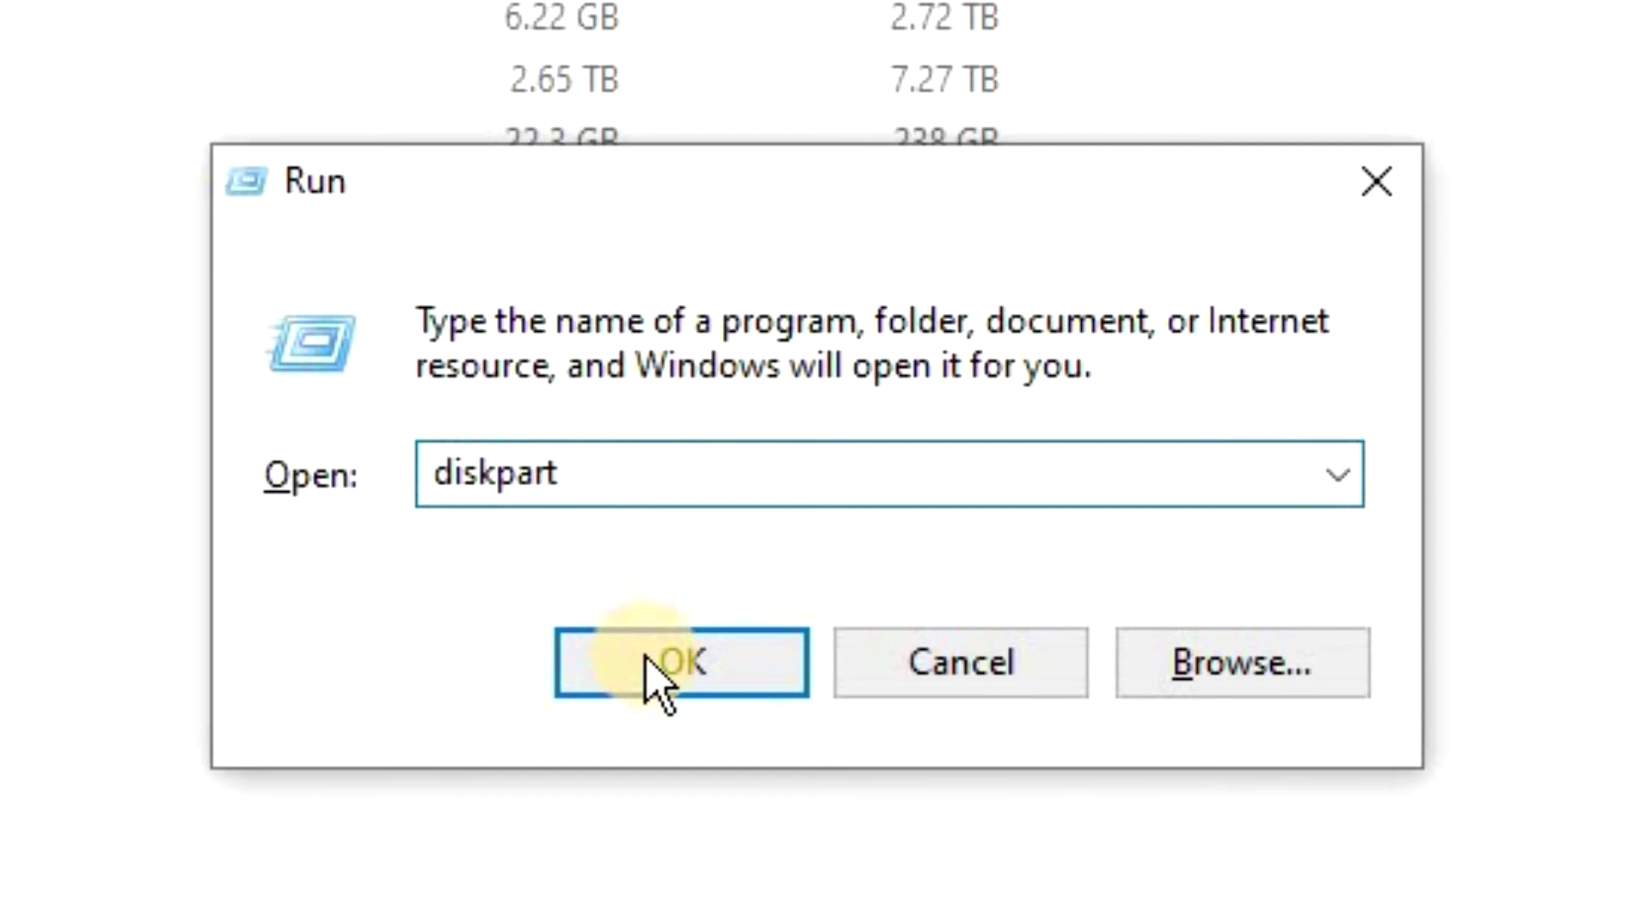
# Step: Launch the DiskPart console by running diskpart from the Run dialog
pyautogui.click(655, 670)
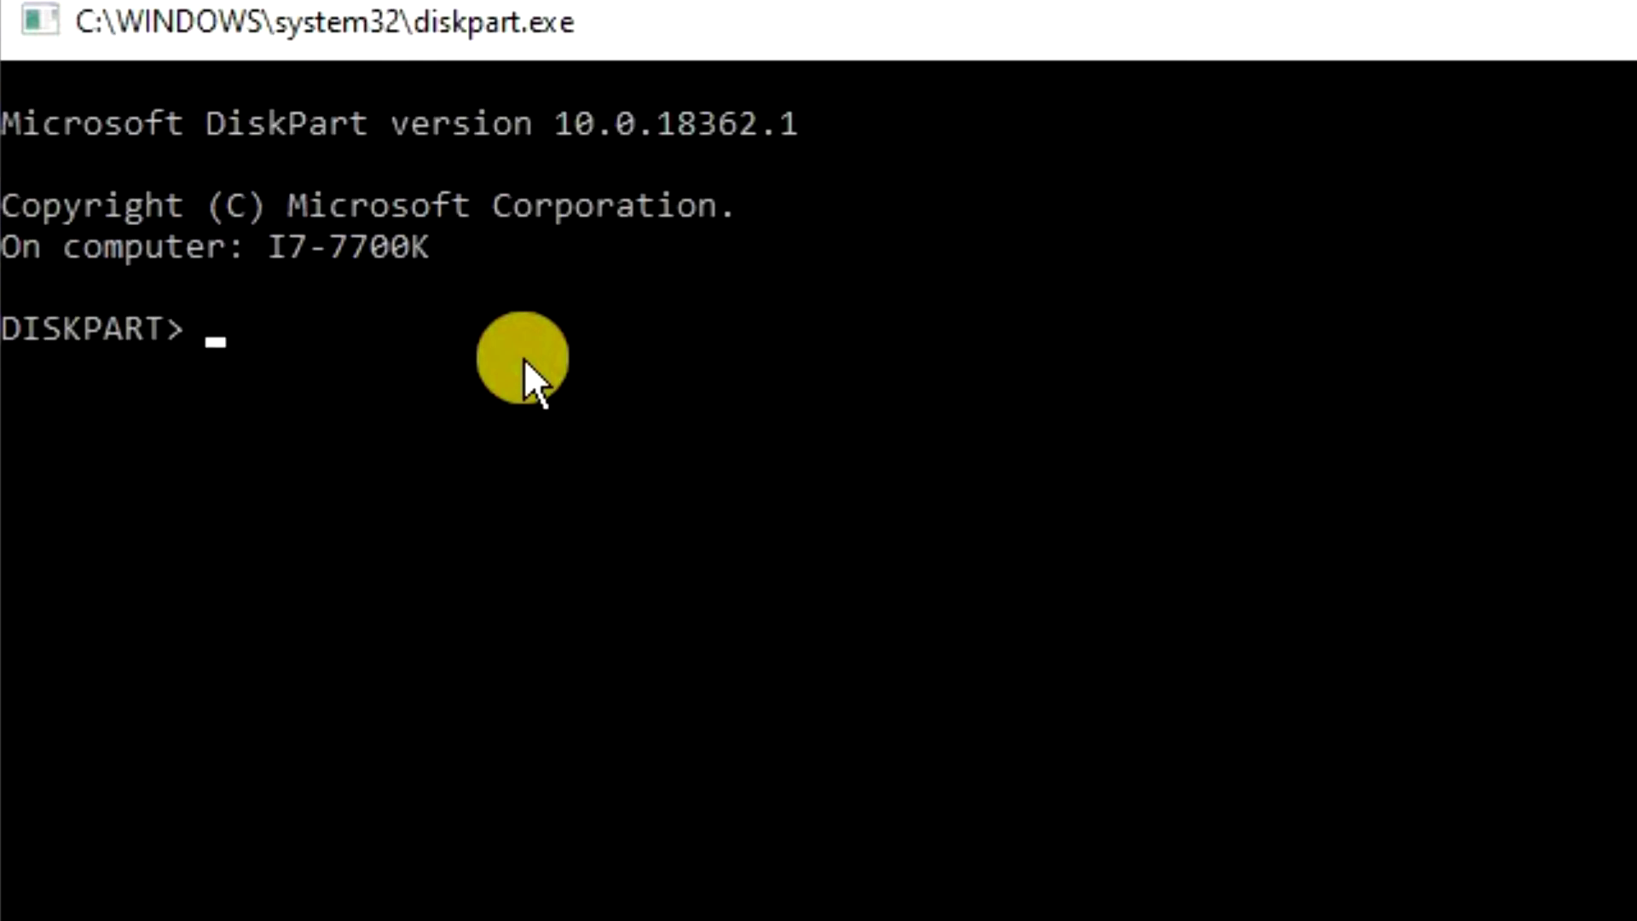
pyautogui.write('list dis')
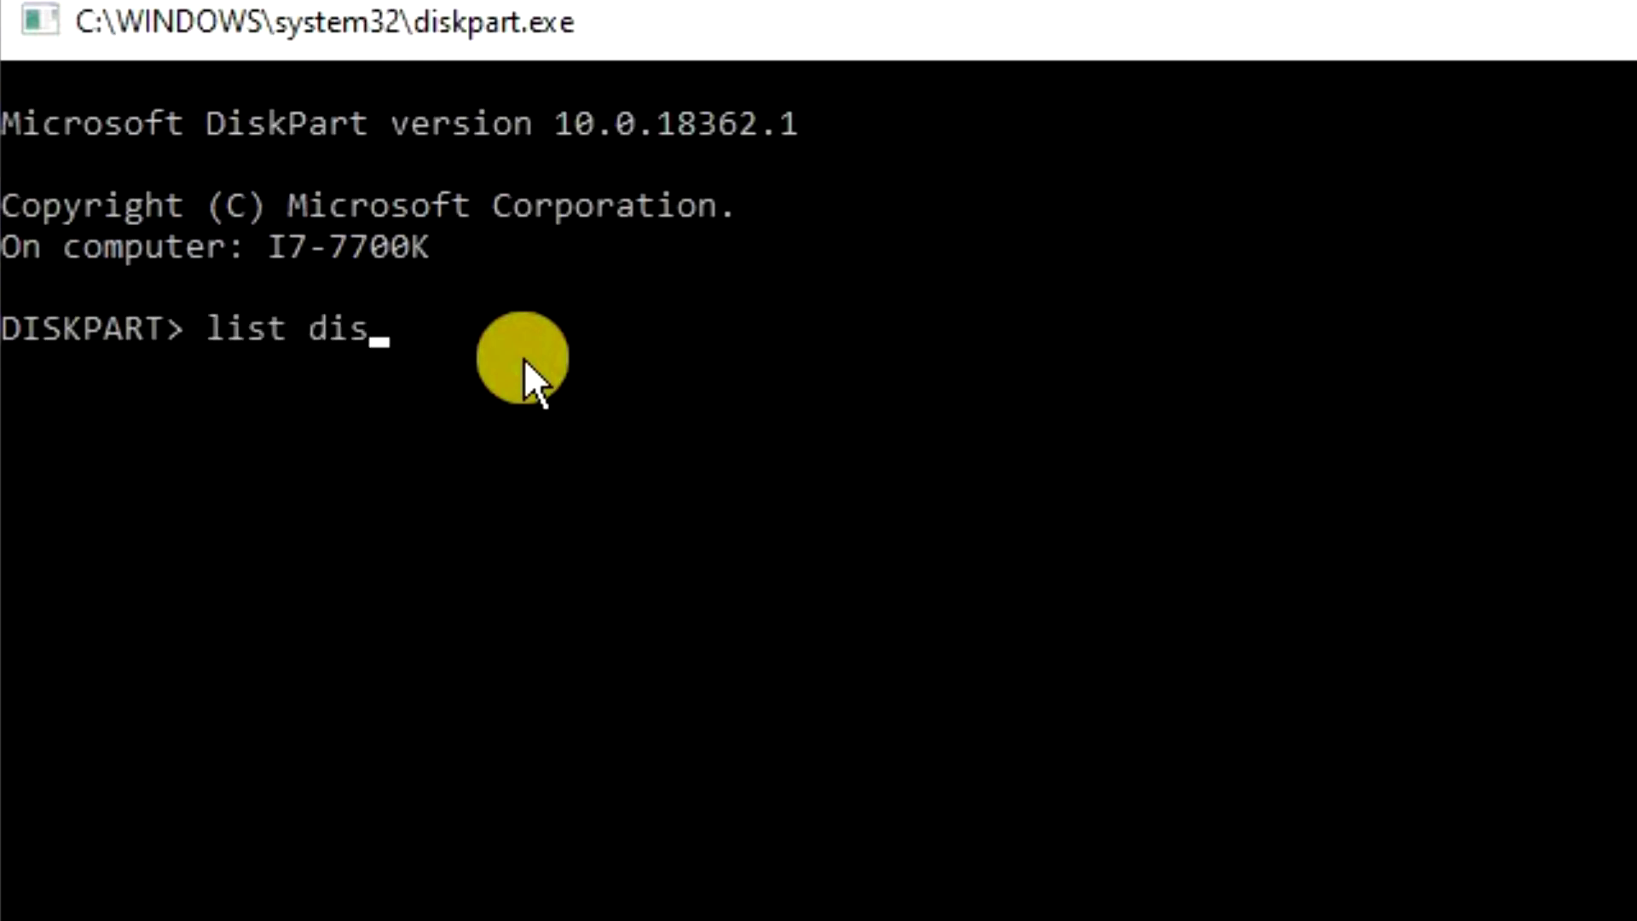
pyautogui.write('k')
# Step: List all disks and select disk 5 (476 GB) as the working disk
pyautogui.press('Return')
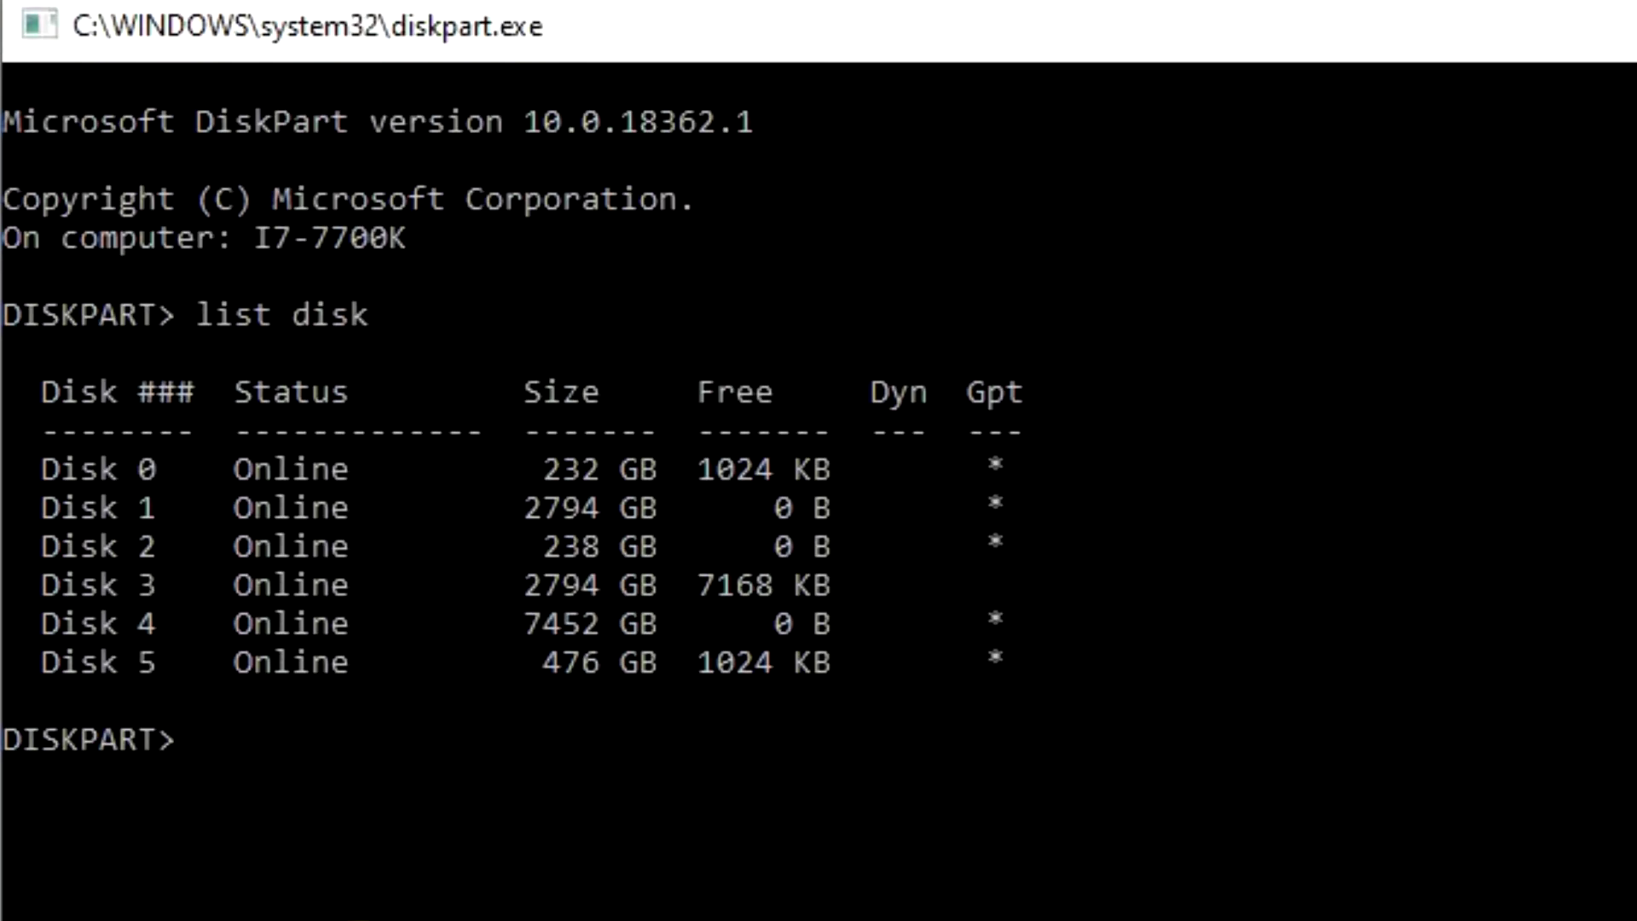
pyautogui.write('select disk 5')
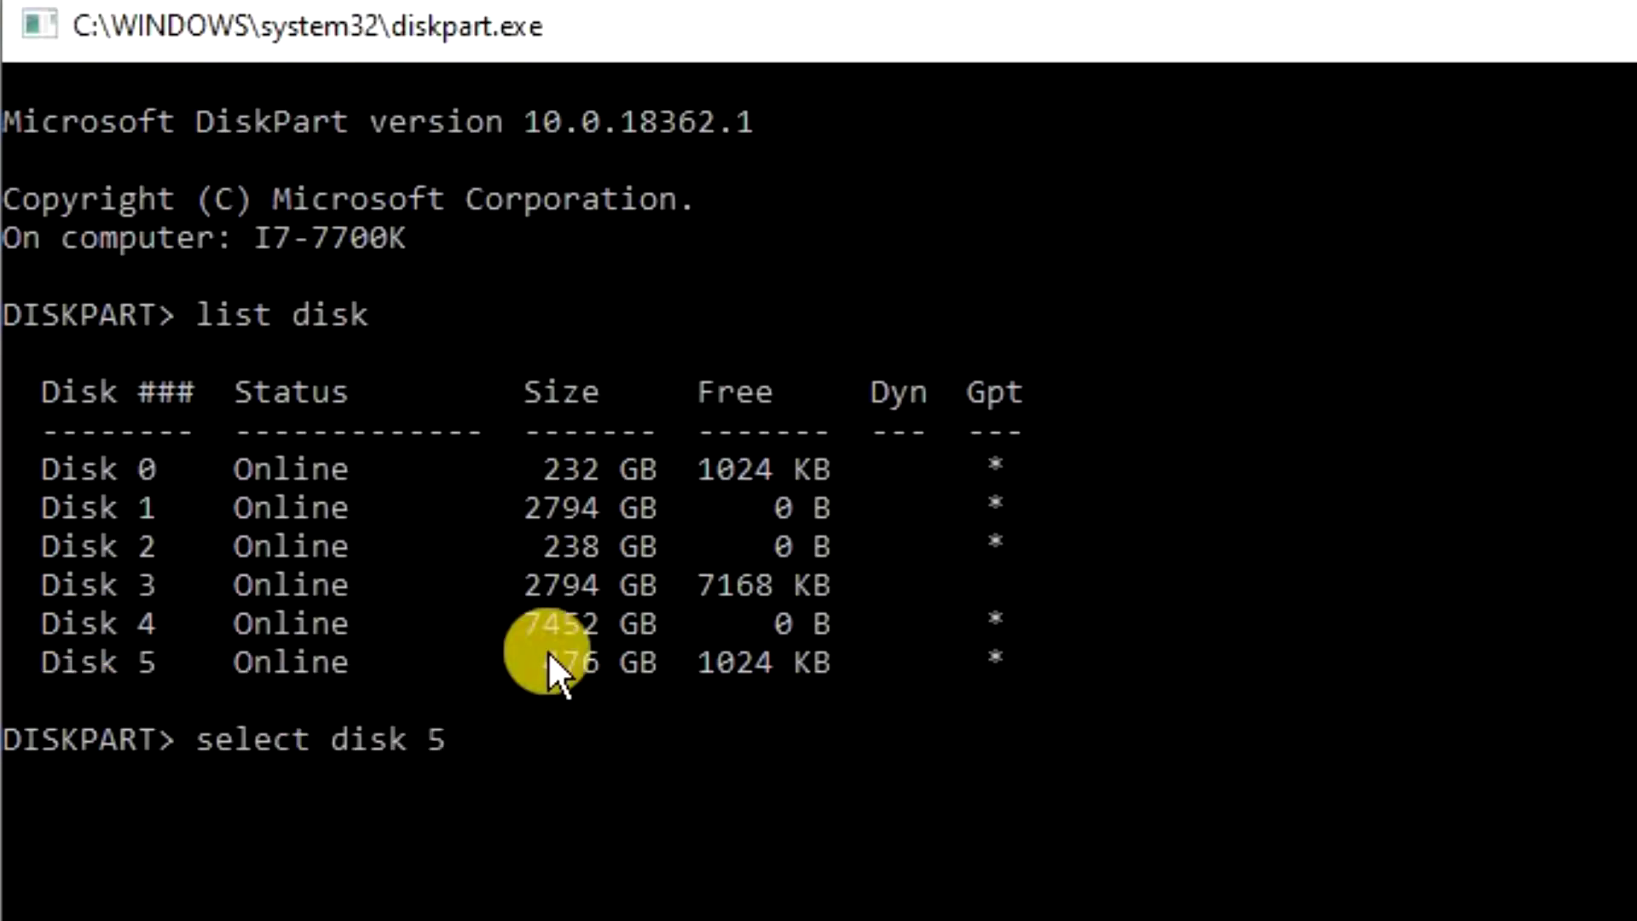
pyautogui.press('Return')
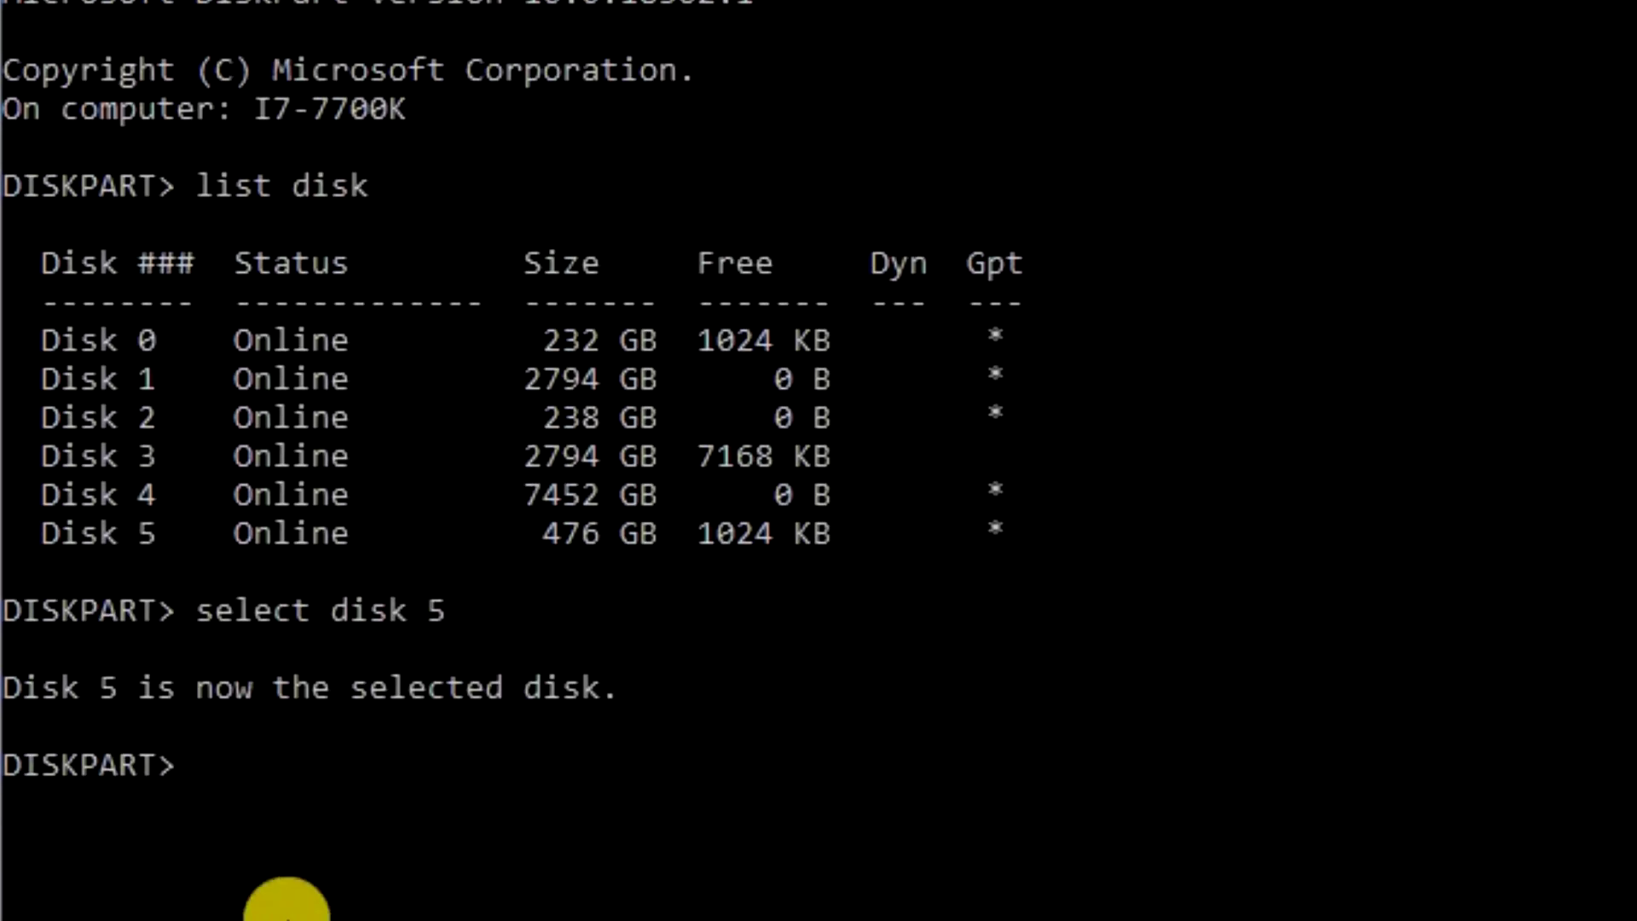
pyautogui.write('attributes')
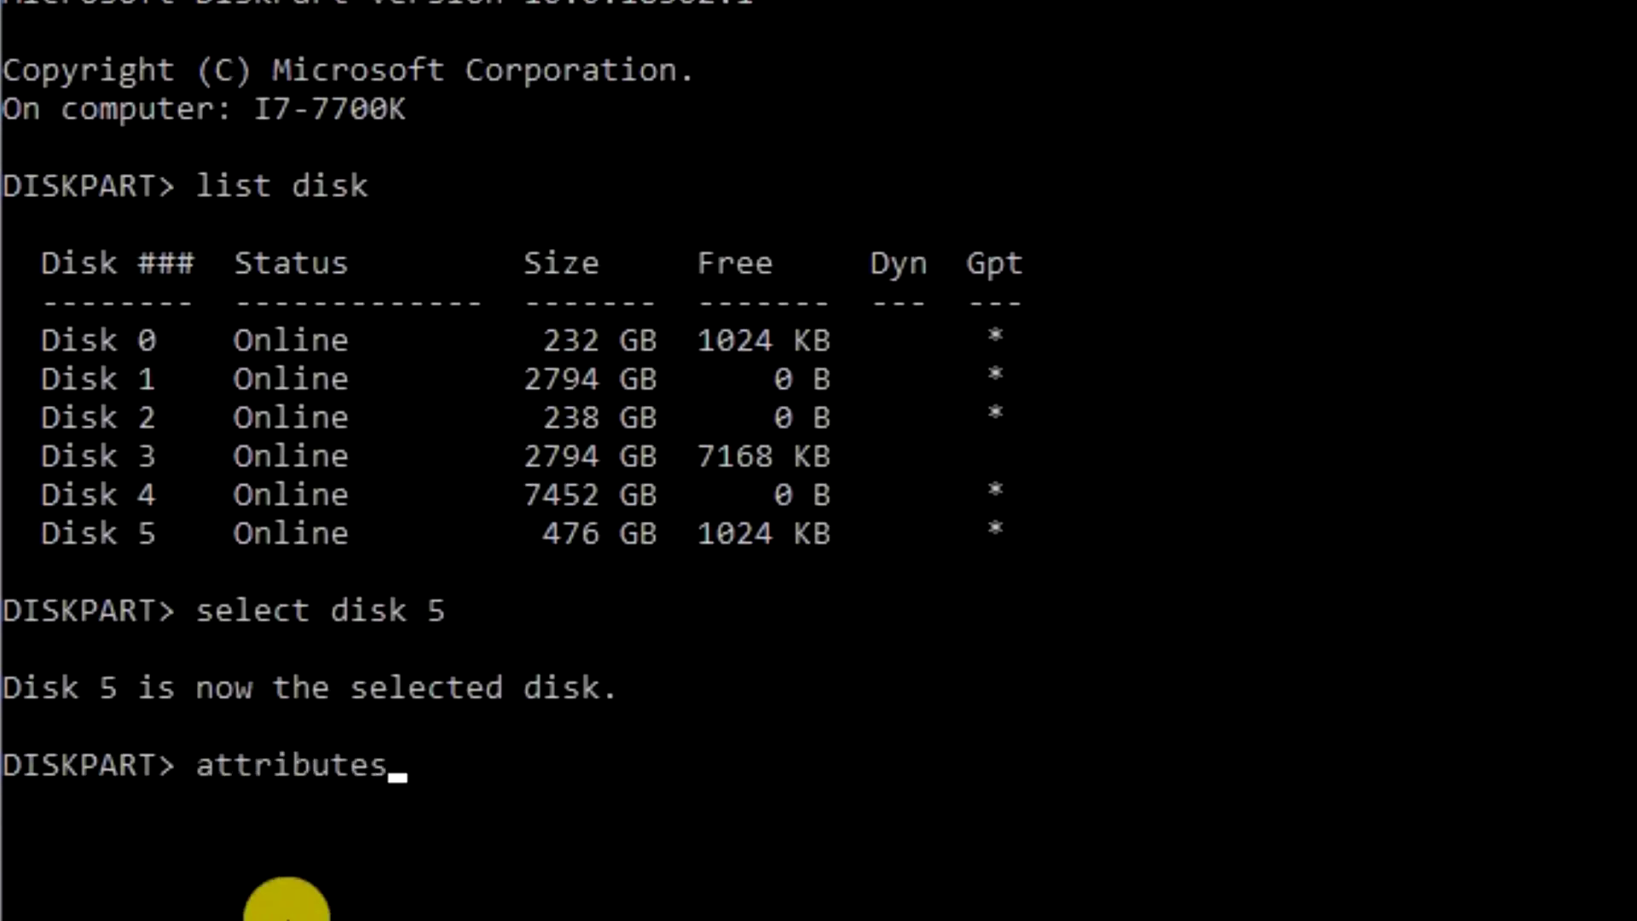
pyautogui.write(' disk clear ')
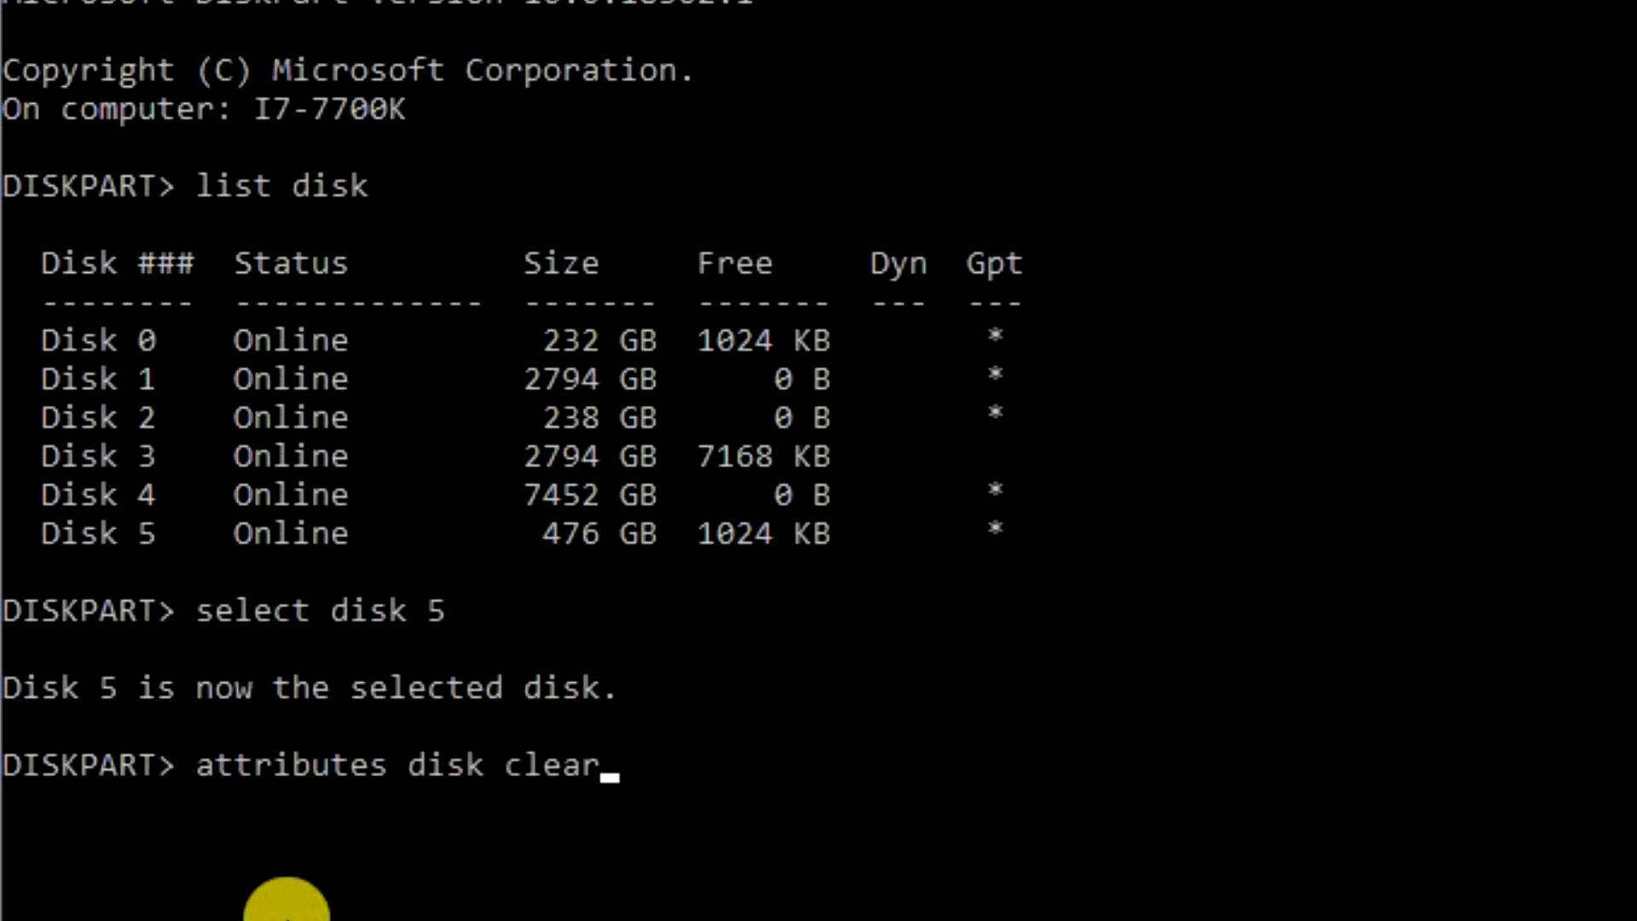
pyautogui.write('readonly')
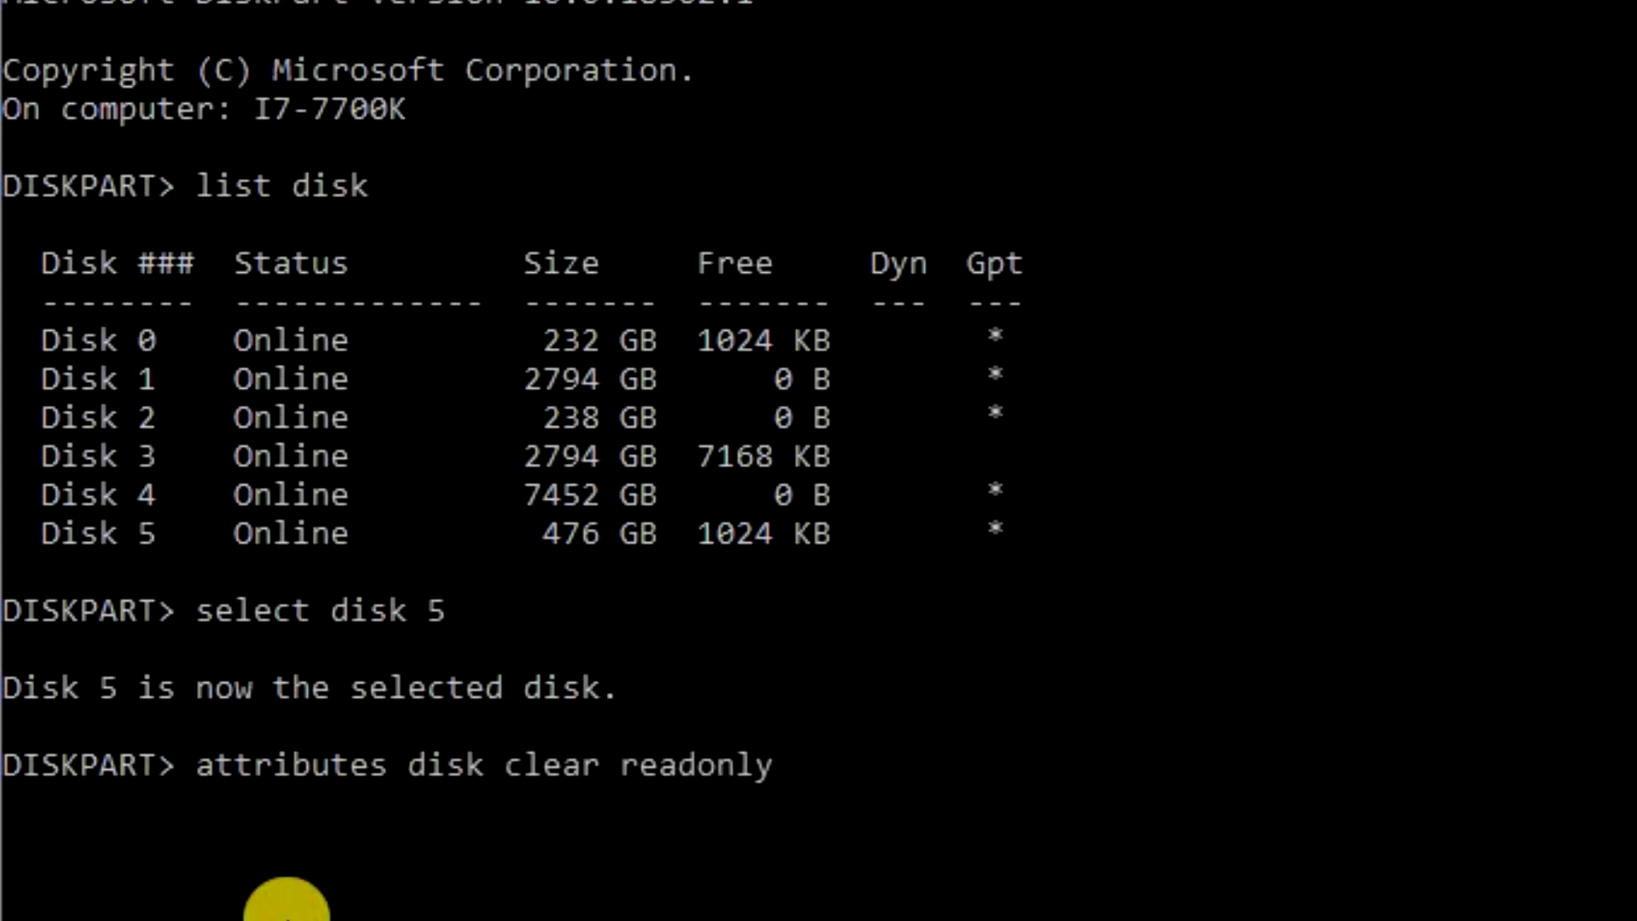
# Step: Clear disk 5's read-only attribute with 'attributes disk clear readonly'
pyautogui.press('Return')
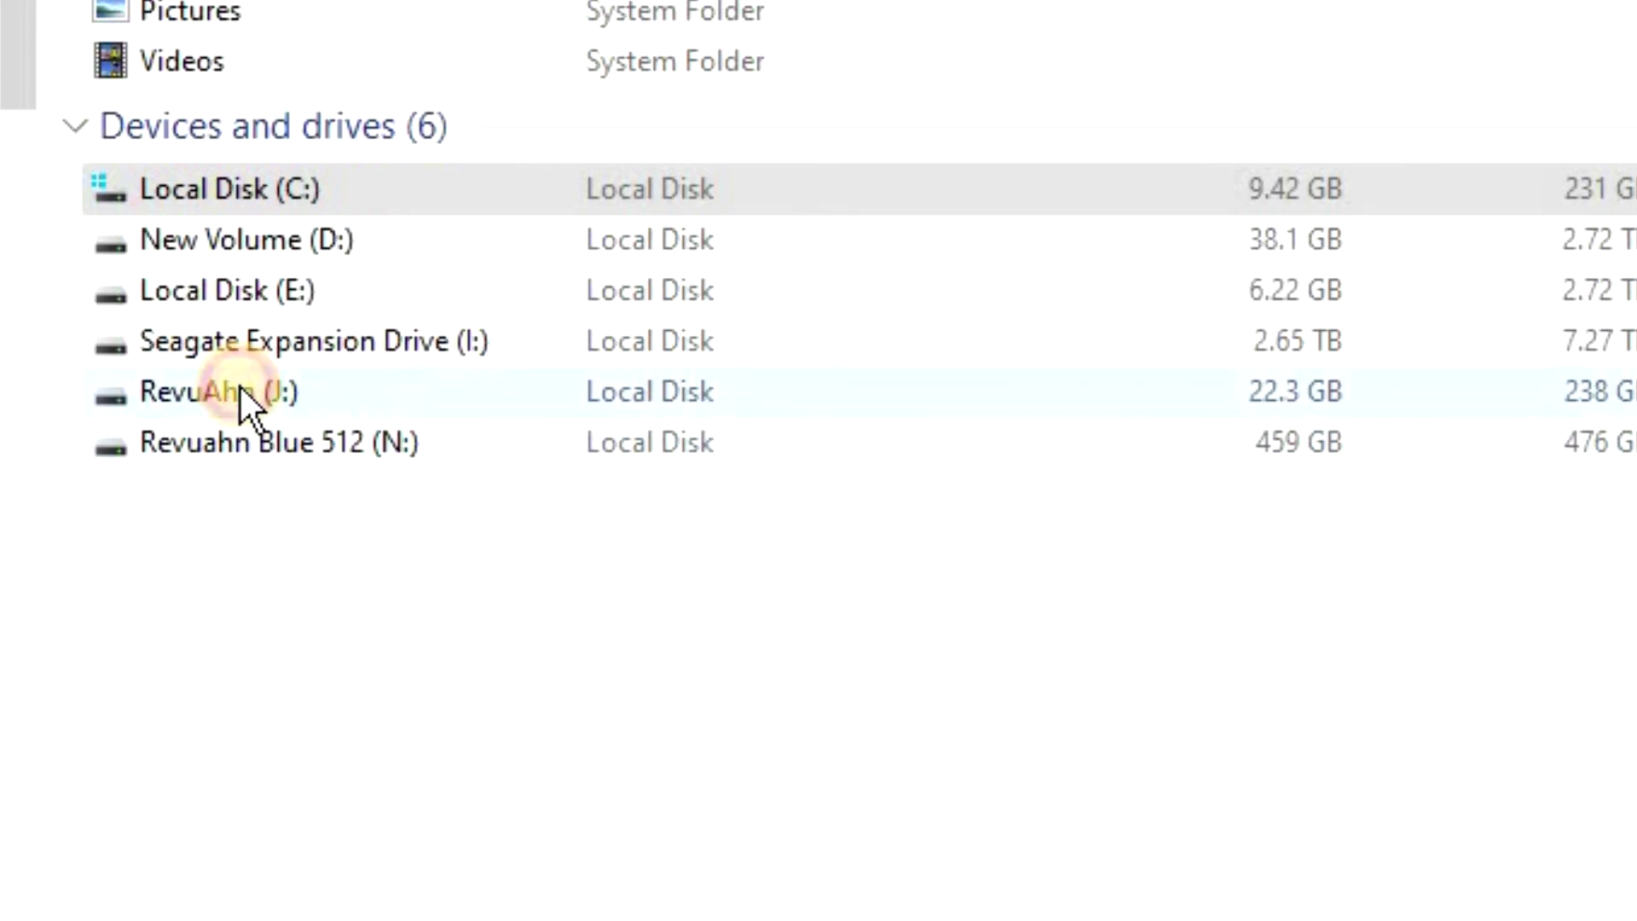
# Step: Reopen the RevuAhn (J:) drive and verify Delete now appears among a folder's actions
pyautogui.doubleClick(240, 387)
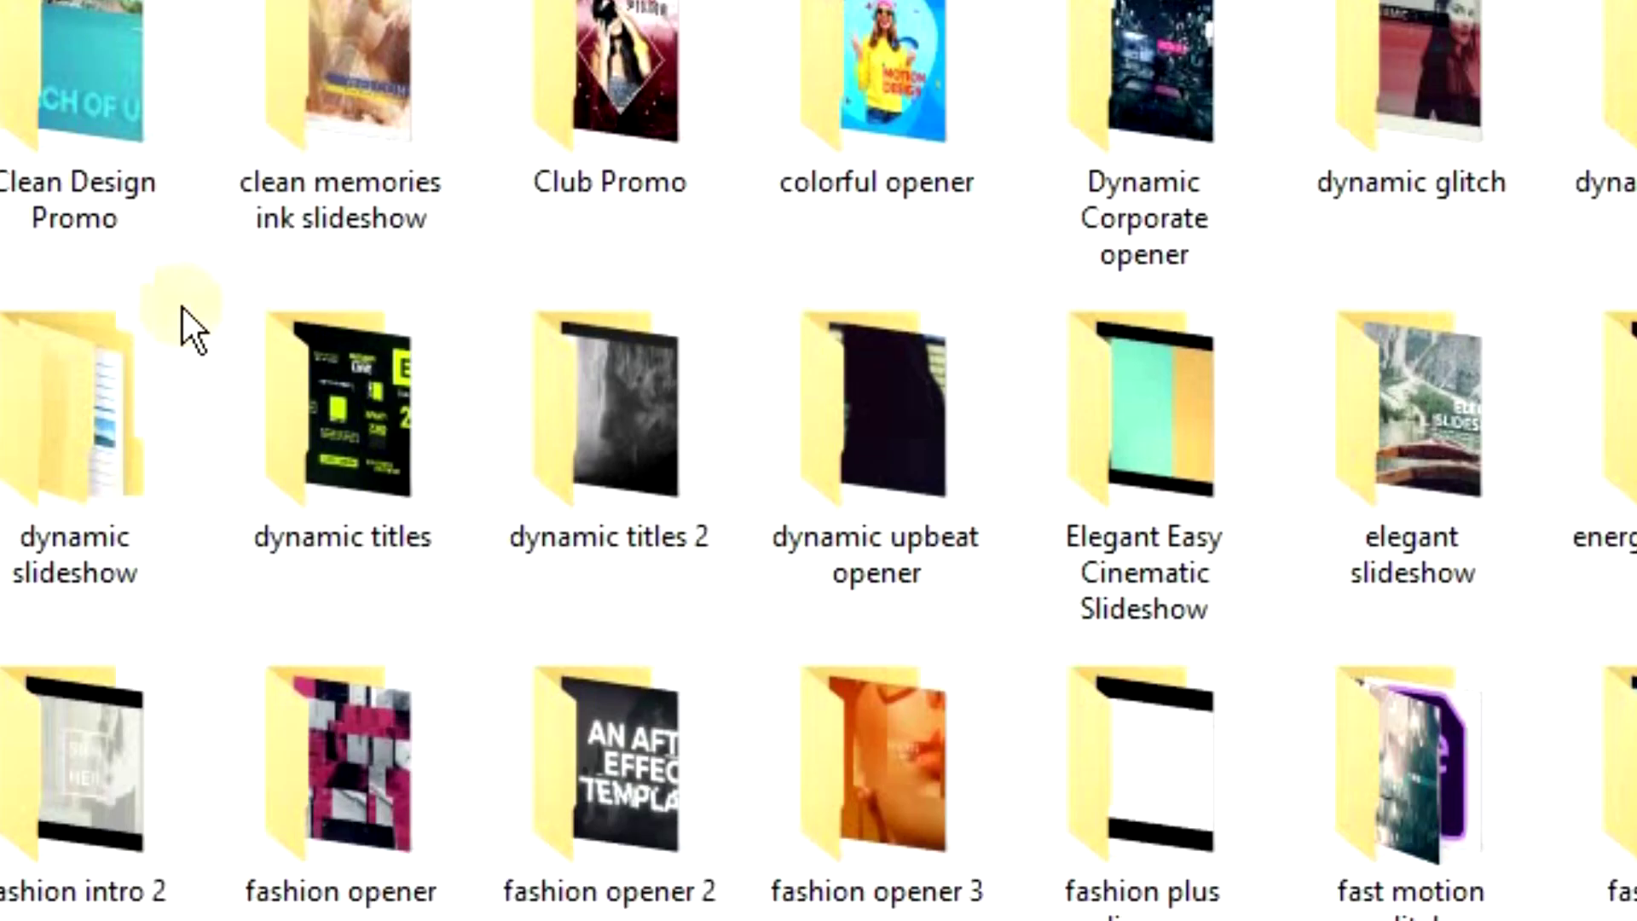
pyautogui.rightClick(184, 308)
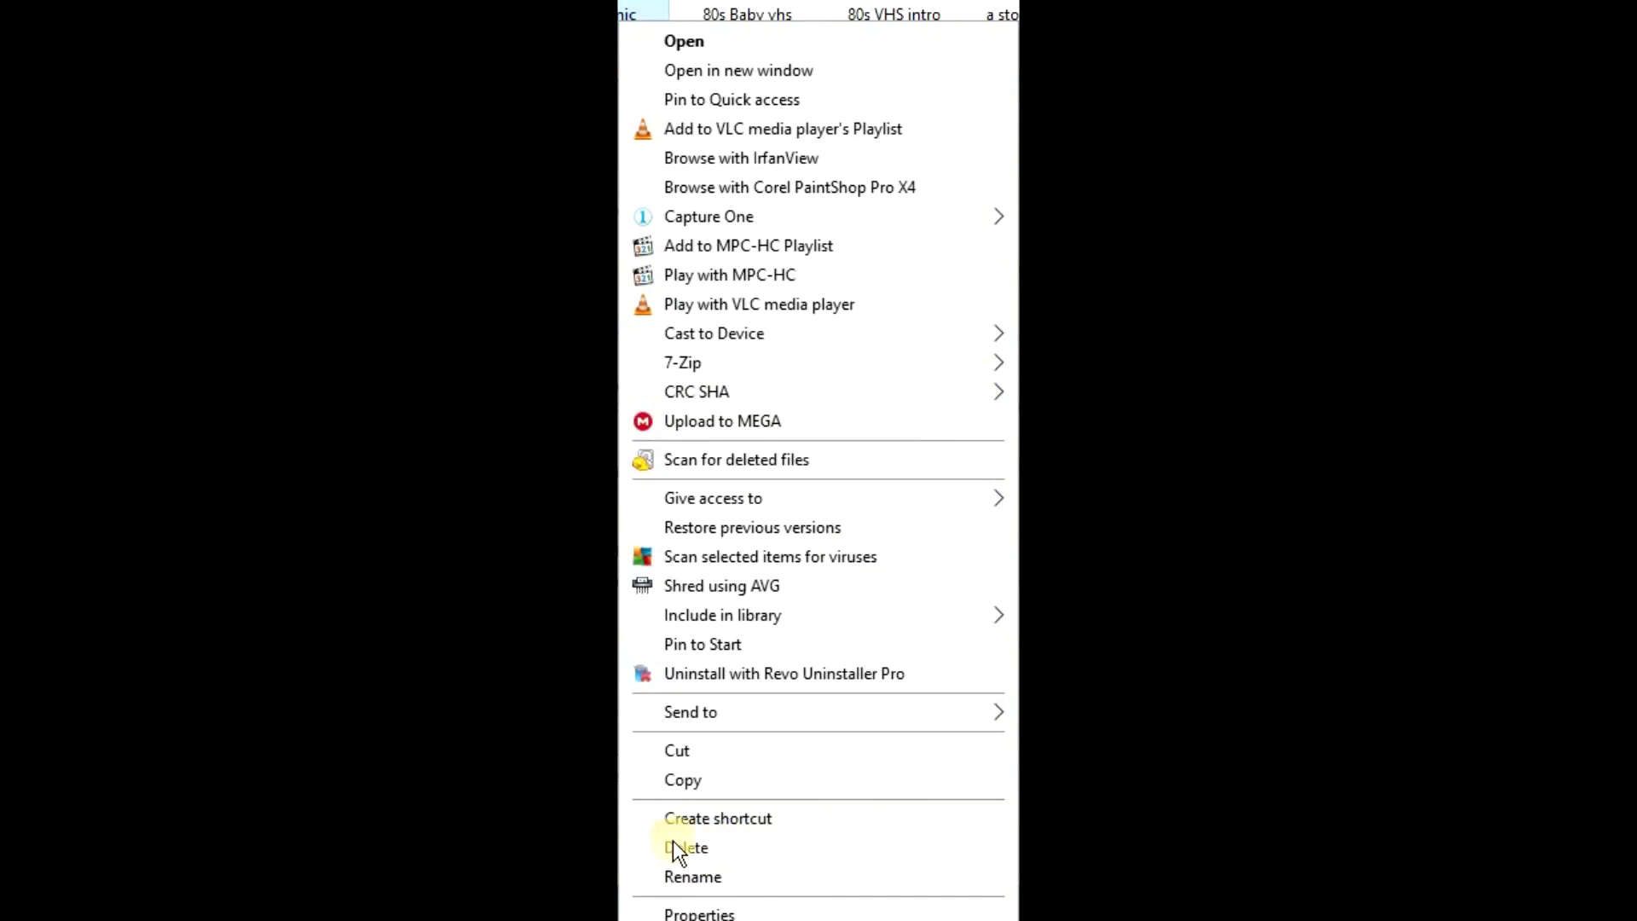